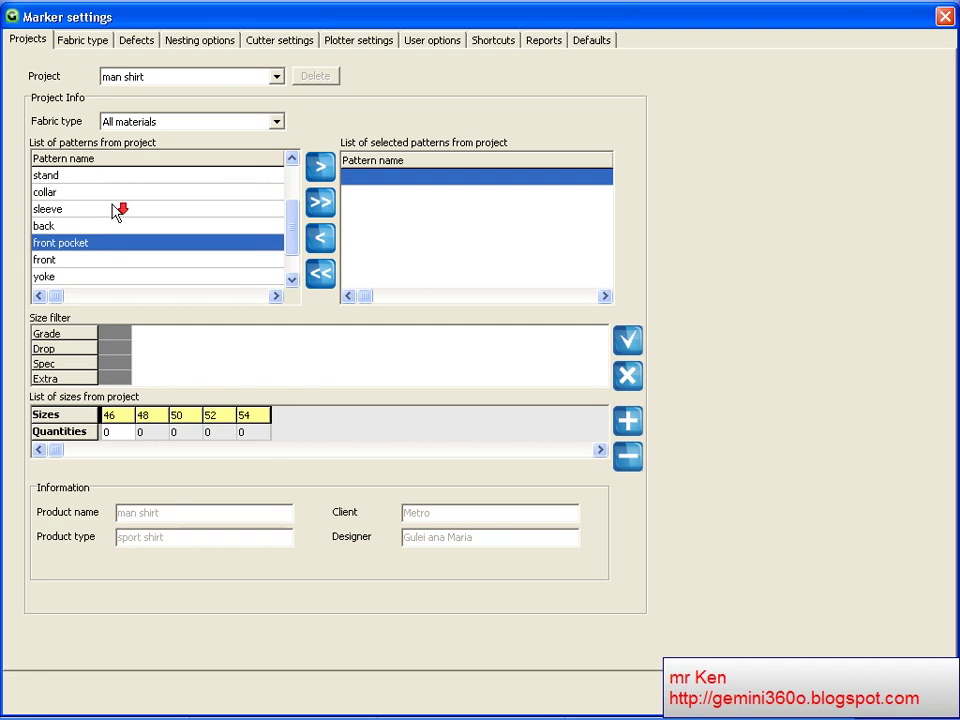
Step: Add all patterns of the man shirt project to the selected patterns and set the quantity of every size to 1
{"action": "left_click", "coordinate": [310, 206]}
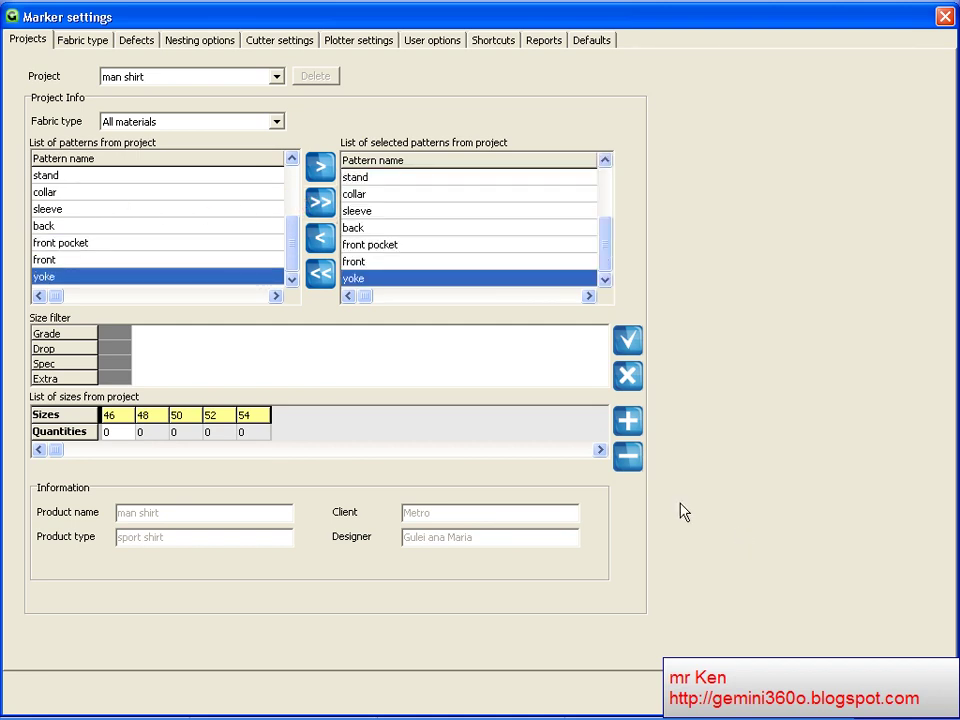
{"action": "left_click", "coordinate": [115, 432]}
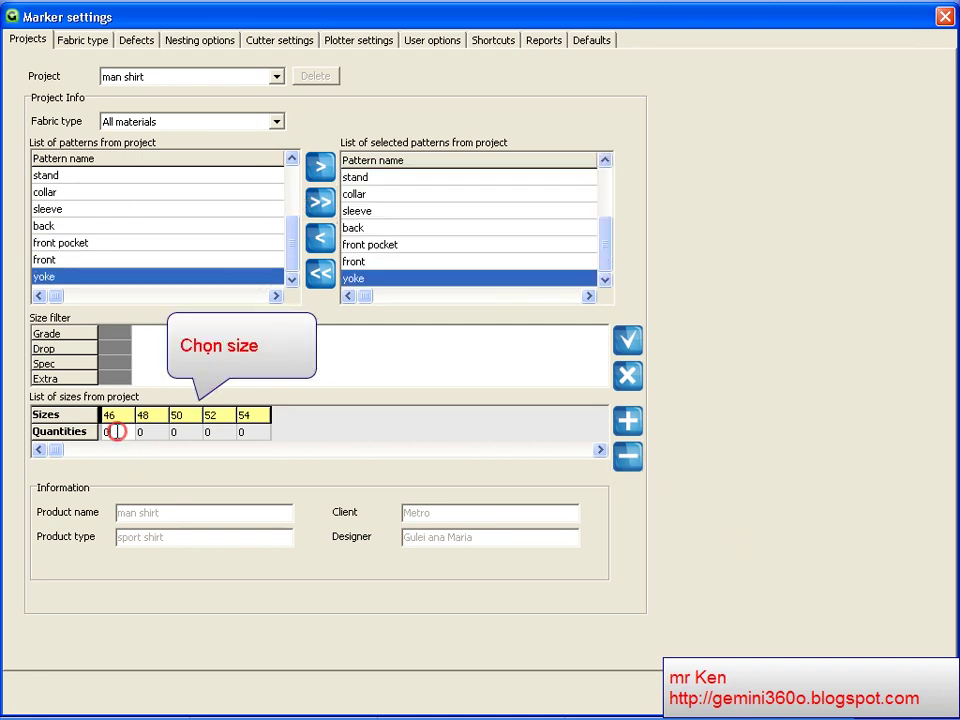
{"action": "left_click", "coordinate": [630, 421]}
{"action": "left_click", "coordinate": [629, 455]}
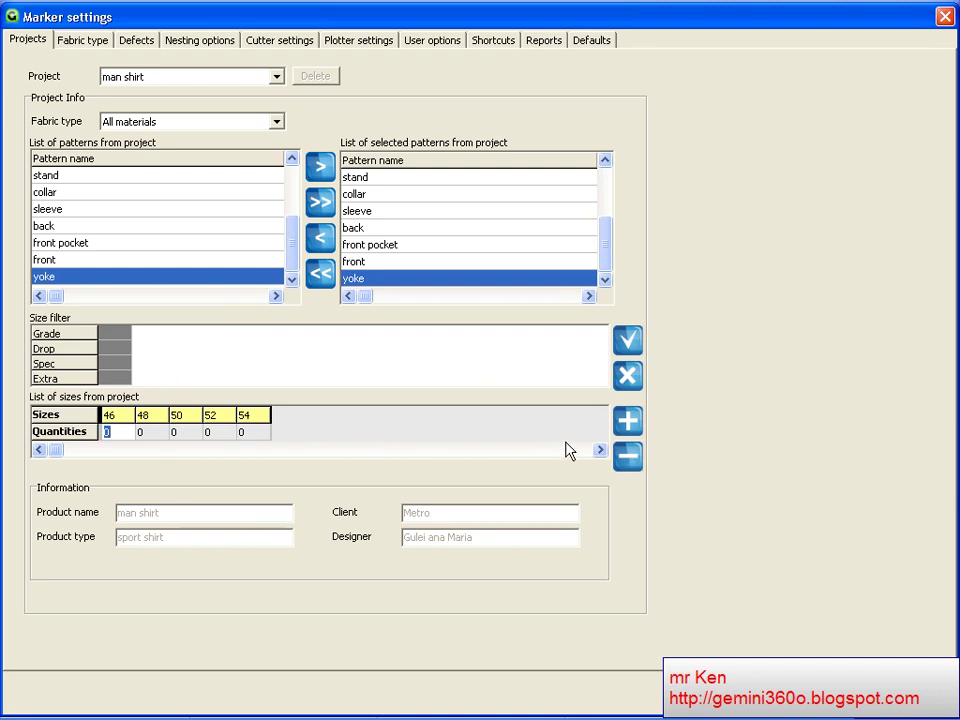
{"action": "left_click", "coordinate": [630, 426]}
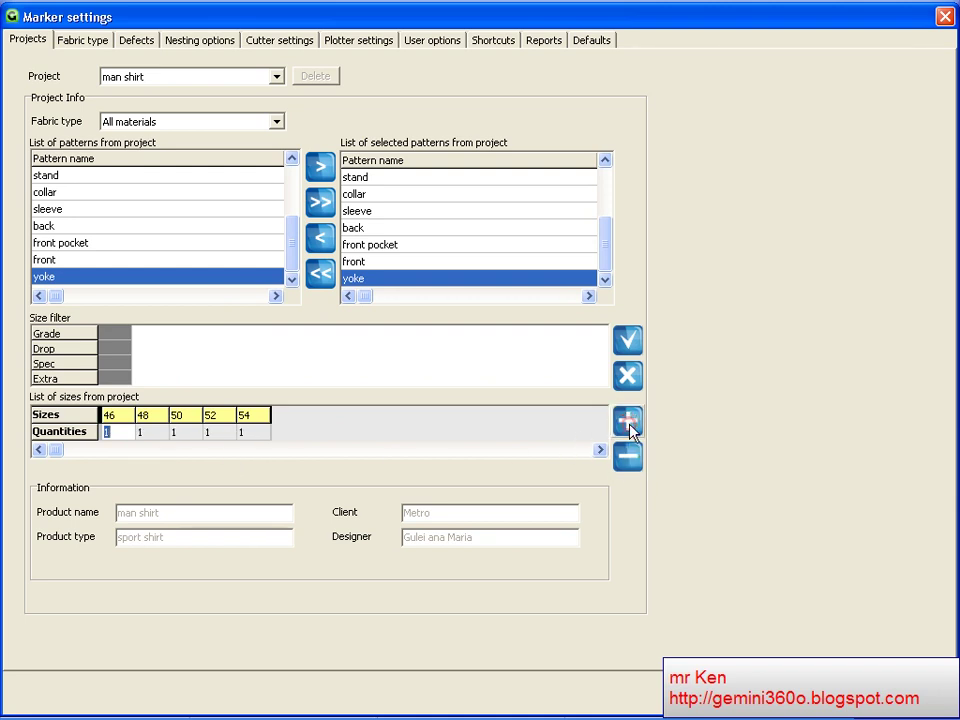
Step: Set the fabric width to 158 cm and apply the marker settings
{"action": "left_click", "coordinate": [84, 42]}
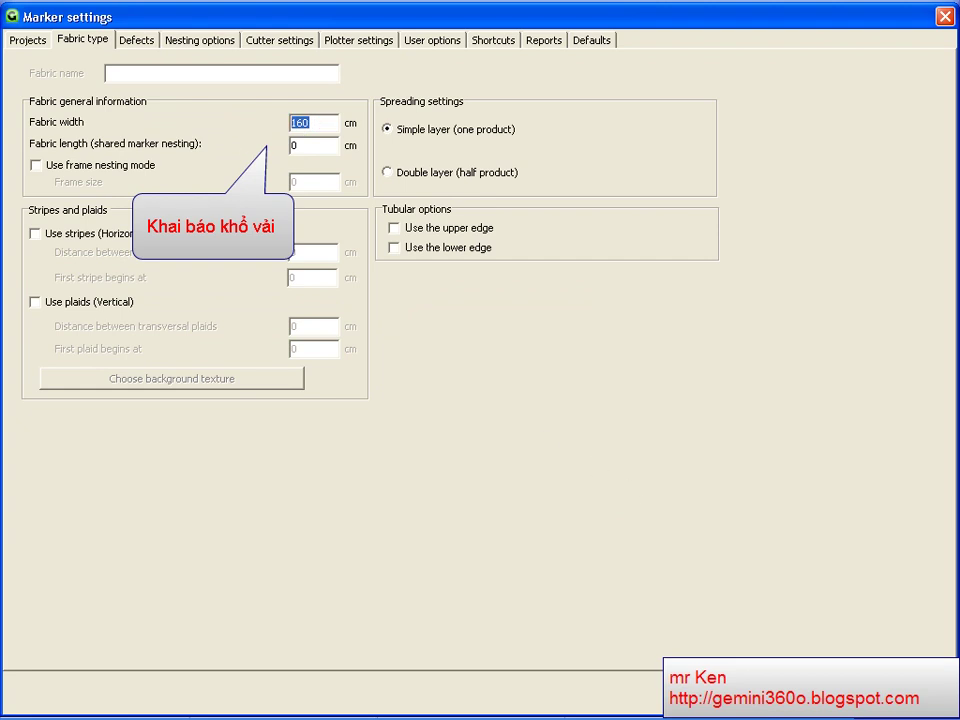
{"action": "type", "text": "15"}
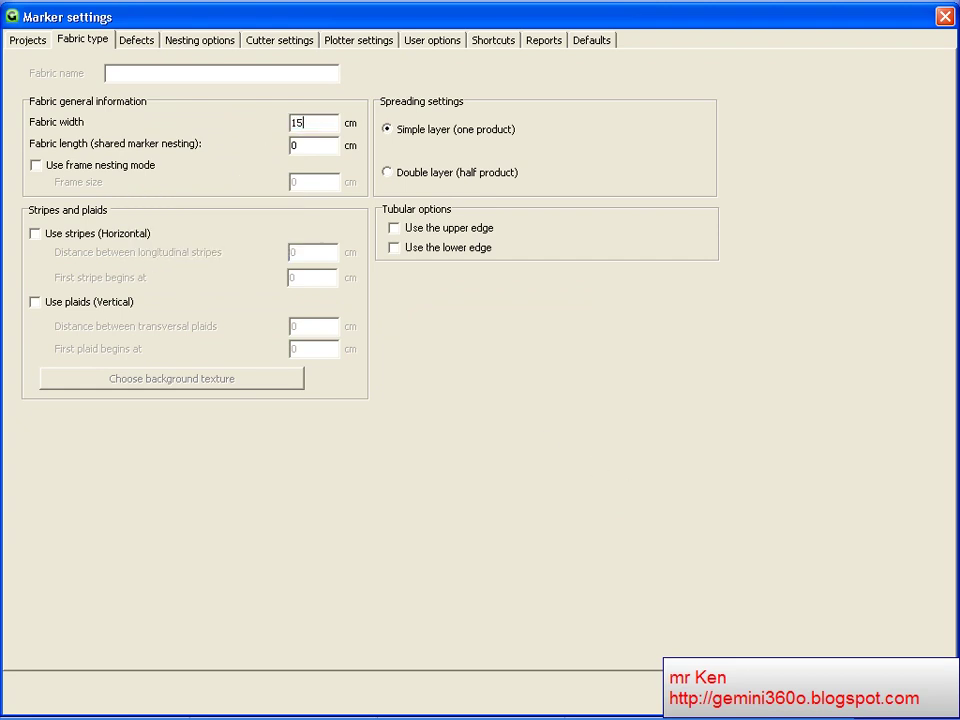
{"action": "type", "text": "8"}
{"action": "key", "text": "Return"}
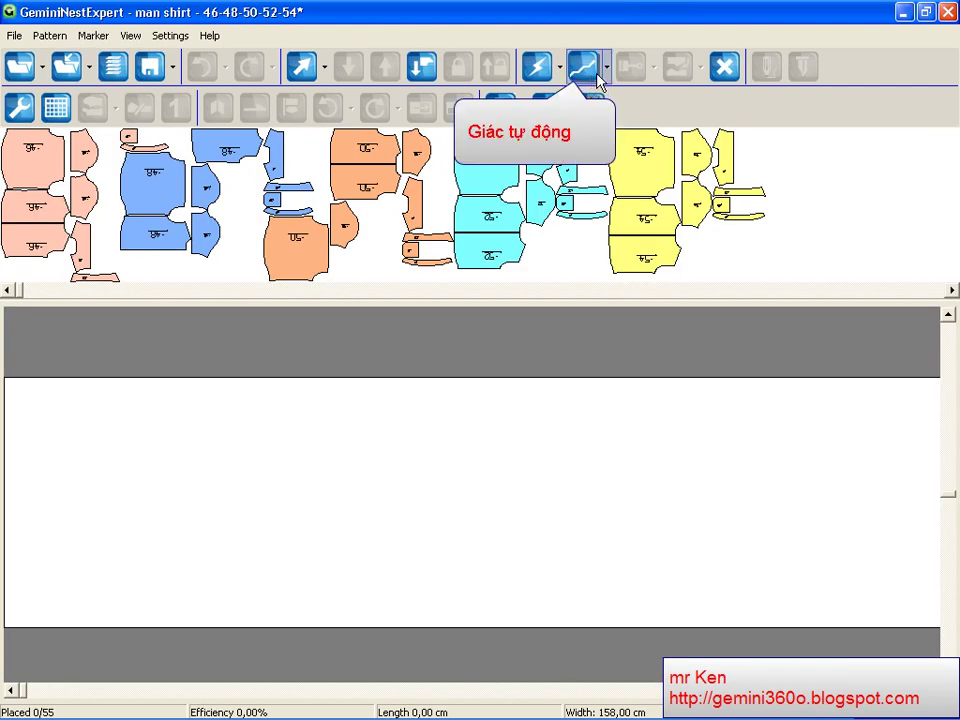
Step: Run complete automatic nesting on all patterns with a 2-minute limit and remove all placed patterns from the marker
{"action": "left_click", "coordinate": [590, 68]}
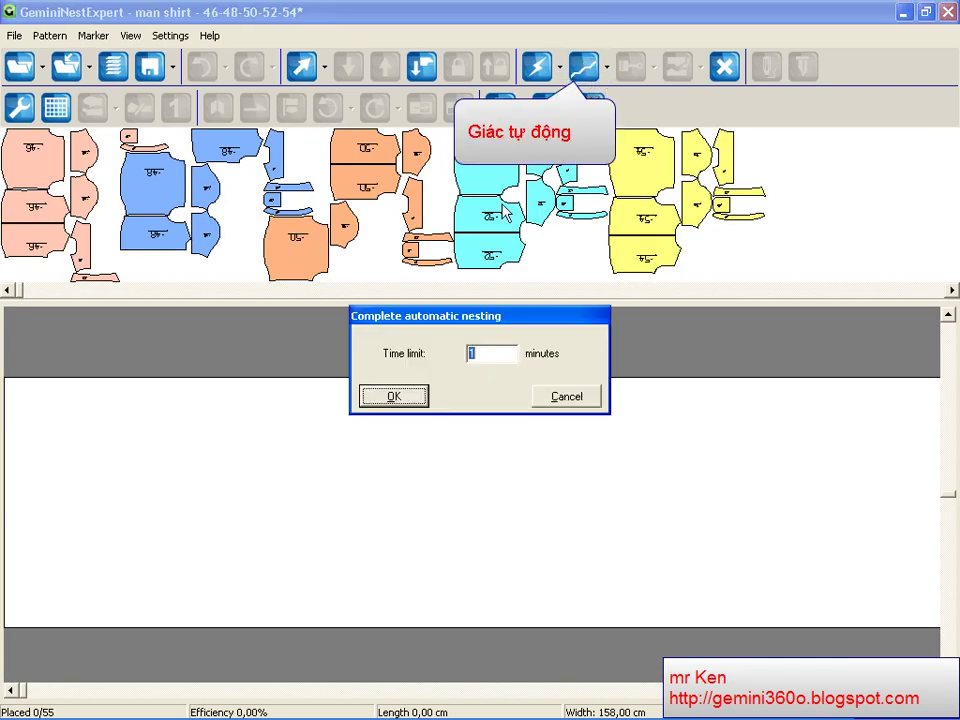
{"action": "left_click", "coordinate": [424, 397]}
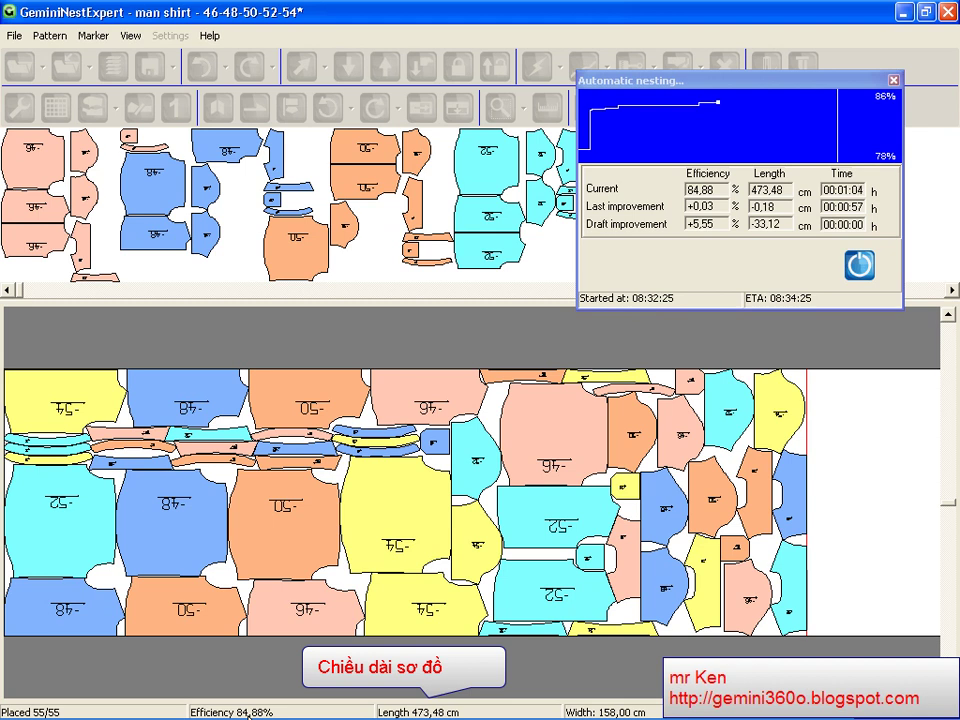
{"action": "left_click", "coordinate": [411, 712]}
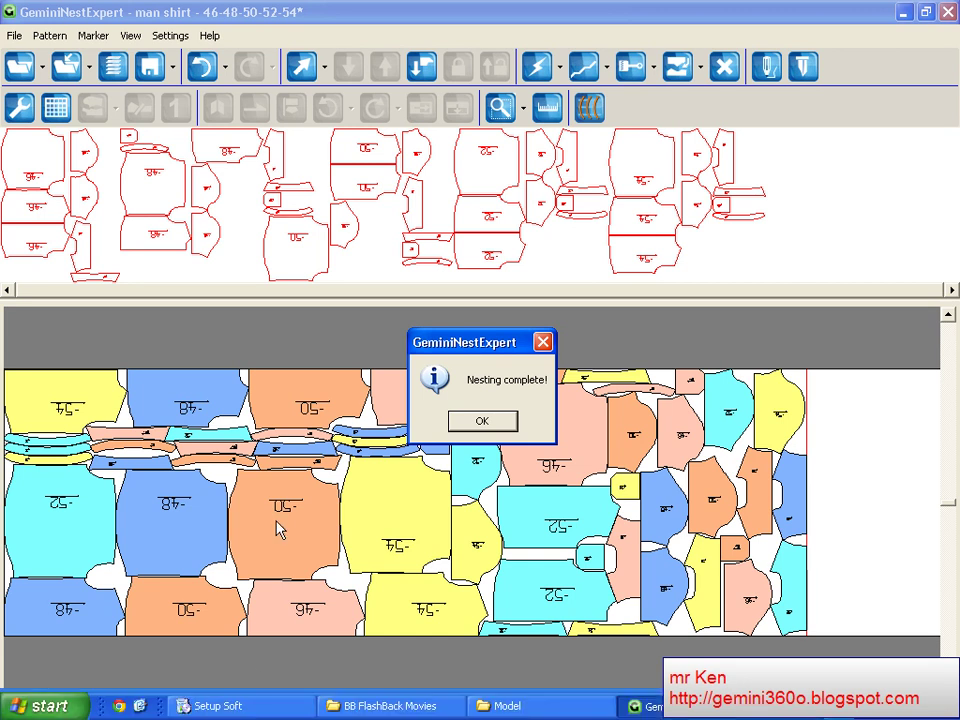
{"action": "left_click", "coordinate": [481, 421]}
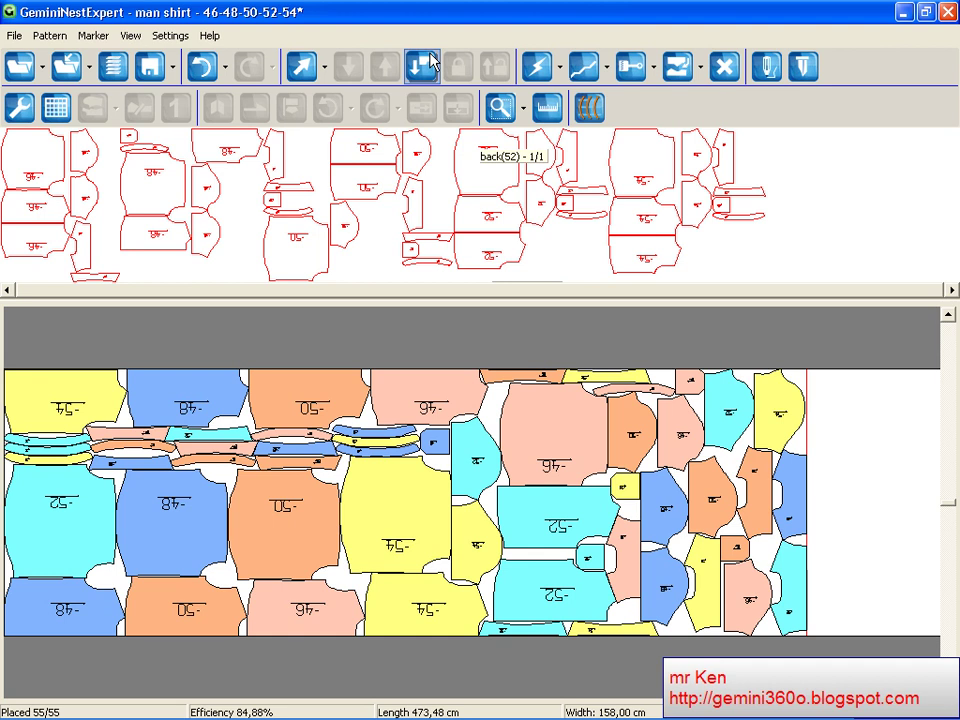
{"action": "left_click", "coordinate": [302, 62]}
{"action": "left_click", "coordinate": [385, 67]}
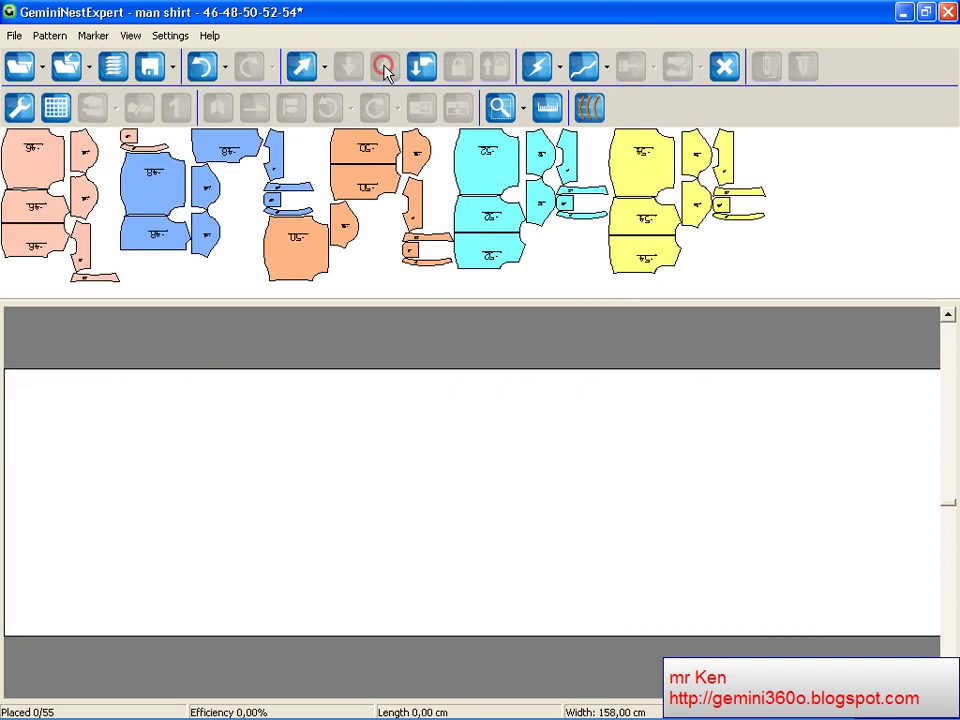
Step: Set the allowed rotation to 180 for all patterns in the pattern properties
{"action": "left_click", "coordinate": [56, 107]}
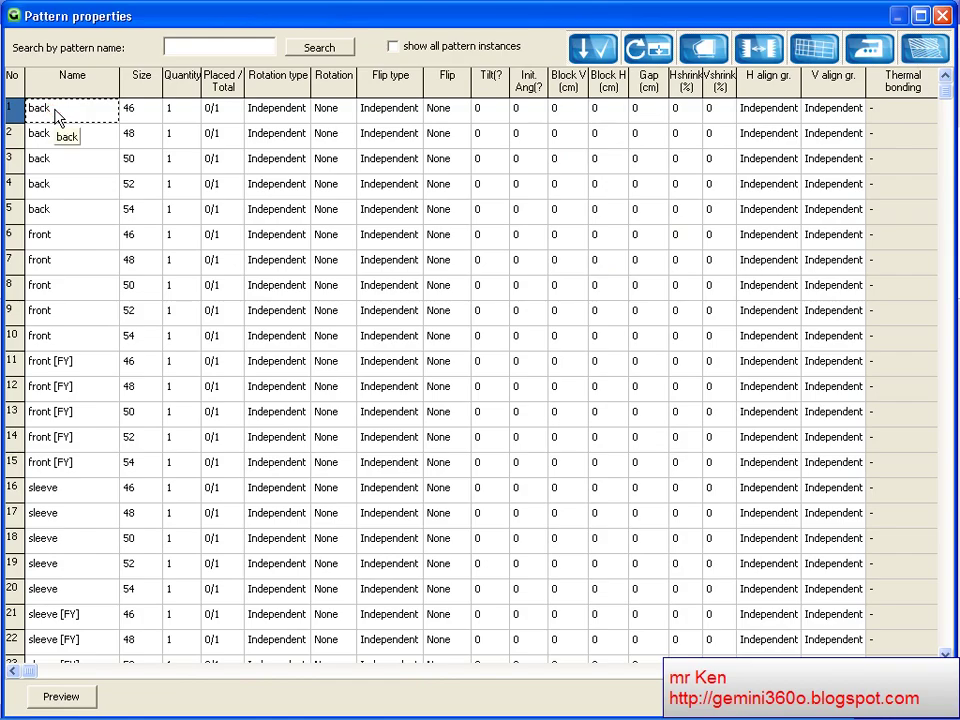
{"action": "key", "text": "ctrl+a"}
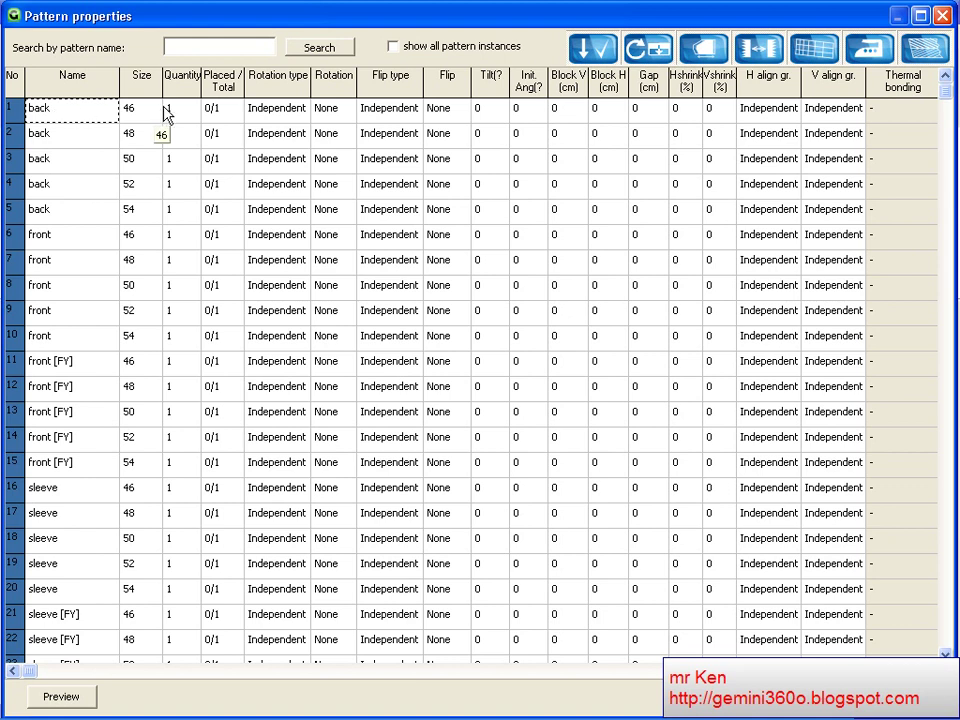
{"action": "left_click", "coordinate": [346, 117]}
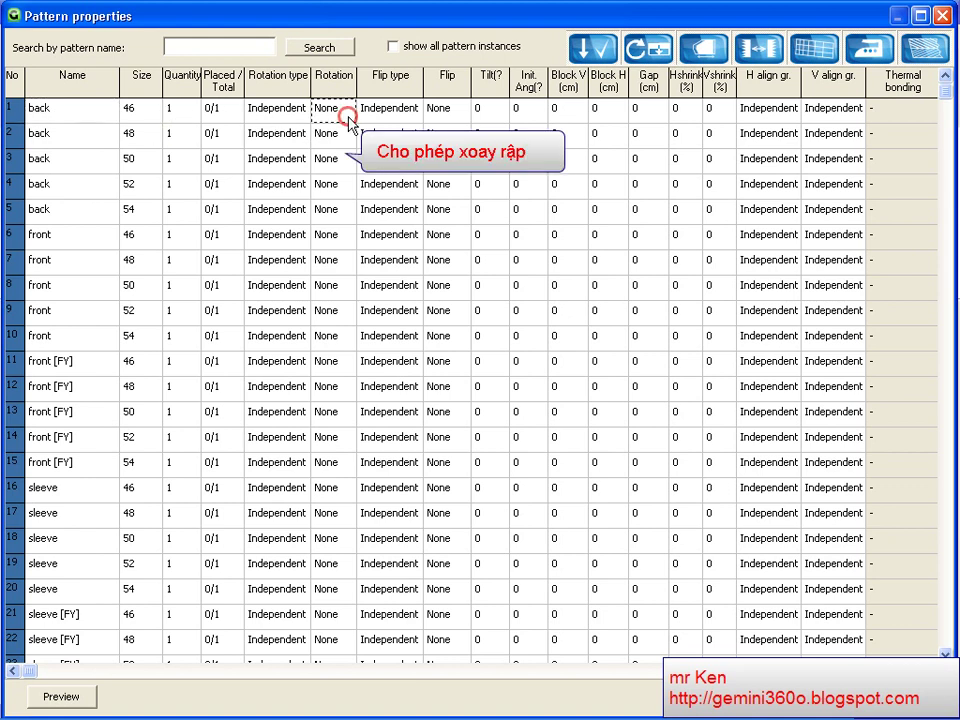
{"action": "left_click", "coordinate": [347, 118]}
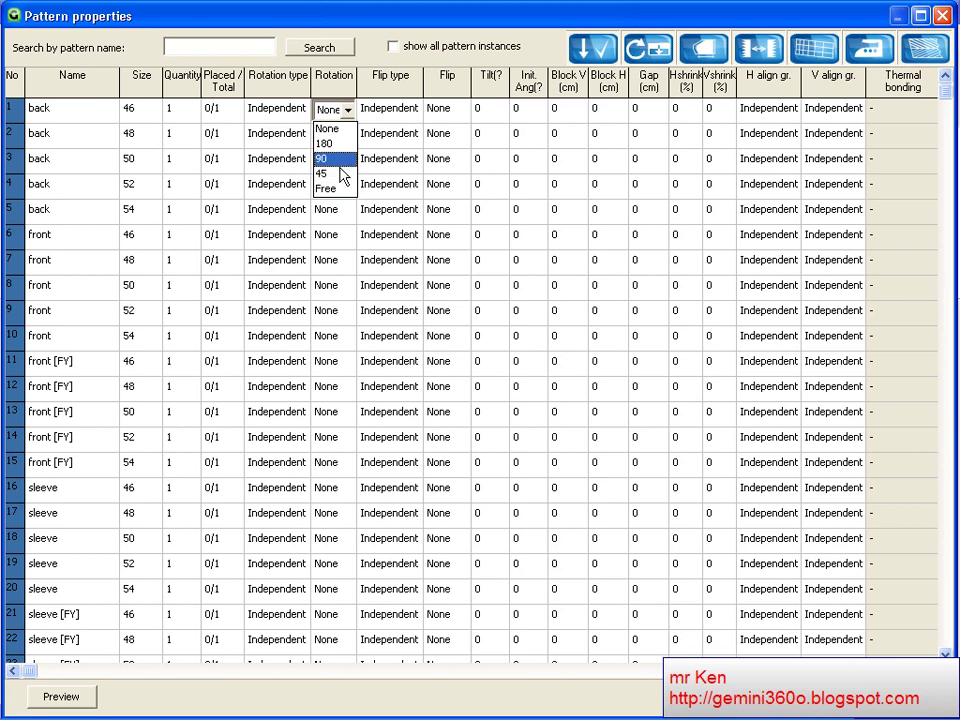
{"action": "left_click", "coordinate": [330, 143]}
Step: Set the rotation type of all patterns to Bundle and close the pattern properties
{"action": "left_click", "coordinate": [294, 110]}
{"action": "left_click", "coordinate": [300, 110]}
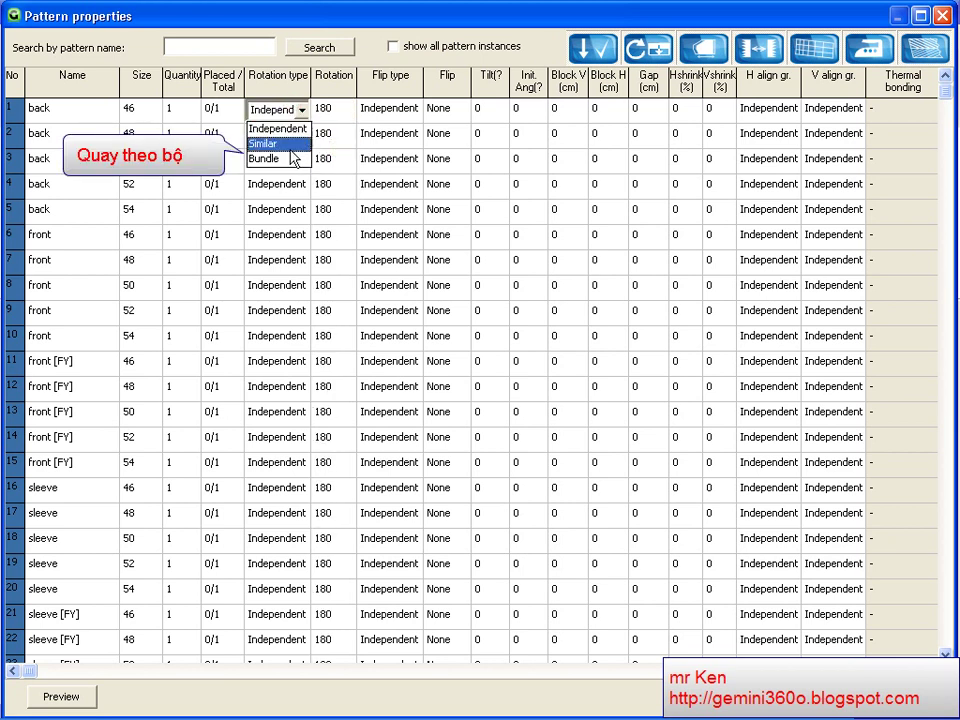
{"action": "left_click", "coordinate": [275, 158]}
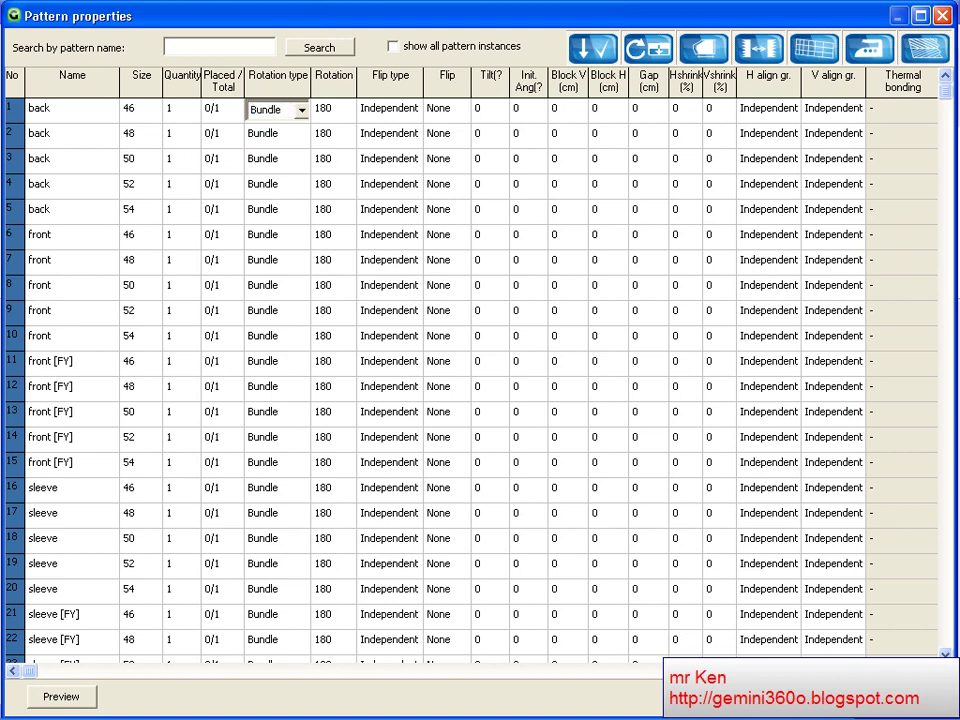
{"action": "key", "text": "Escape"}
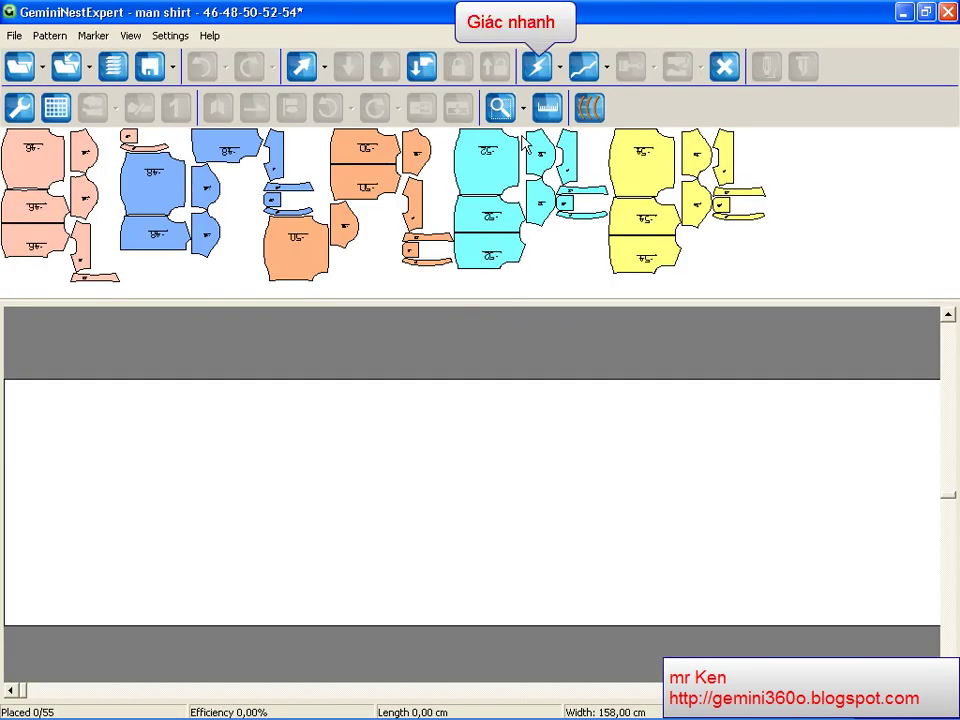
Step: Run the quick nesting on all patterns and remove all placed patterns from the marker
{"action": "left_click", "coordinate": [537, 67]}
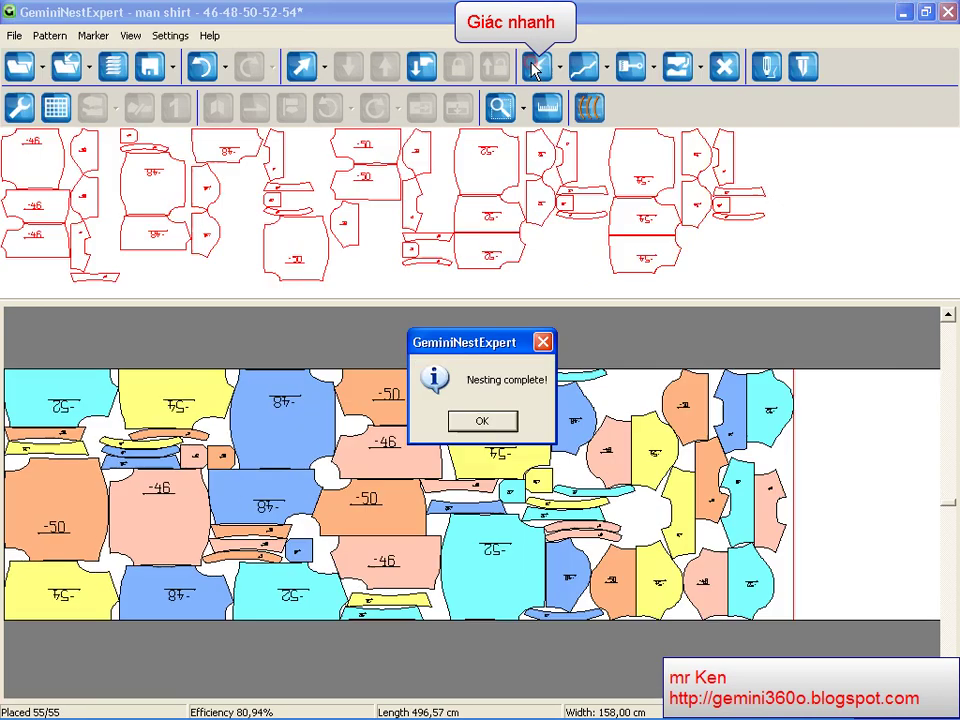
{"action": "left_click", "coordinate": [483, 425]}
{"action": "left_click", "coordinate": [303, 68]}
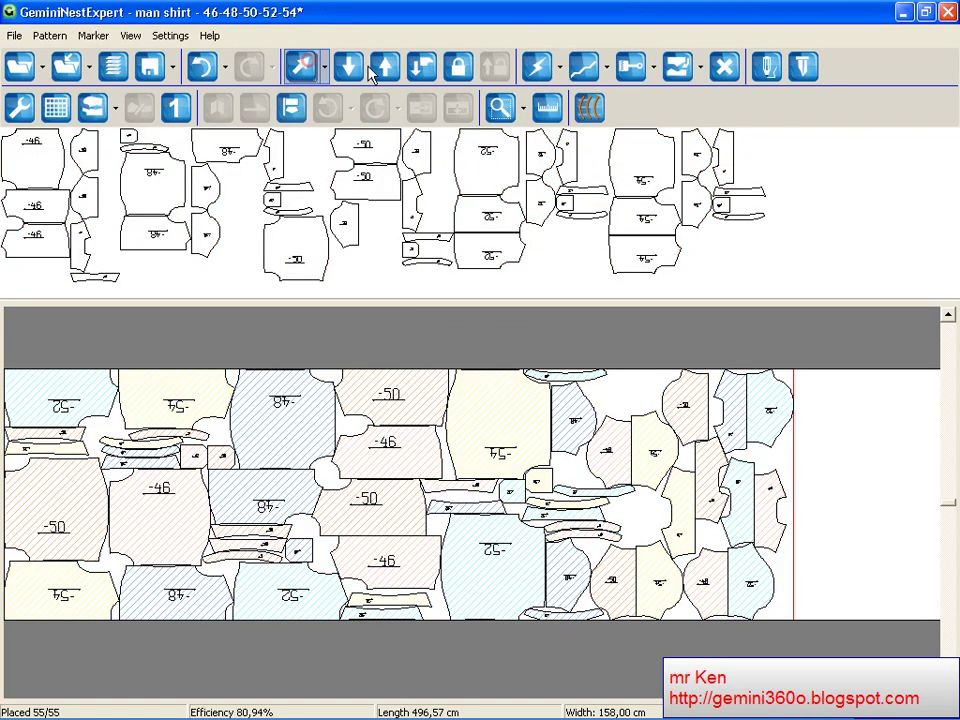
{"action": "left_click", "coordinate": [386, 67]}
Step: Run complete automatic nesting with a 1-minute limit on the bundle-rotated patterns and clear the marker of all placed patterns
{"action": "left_click", "coordinate": [584, 67]}
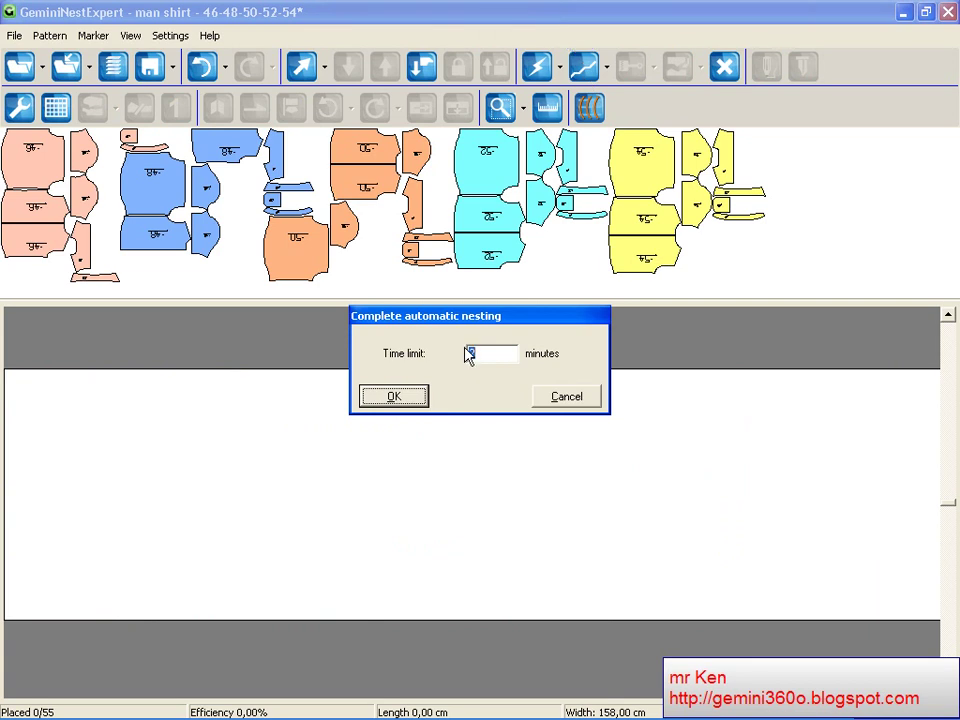
{"action": "left_click", "coordinate": [410, 398]}
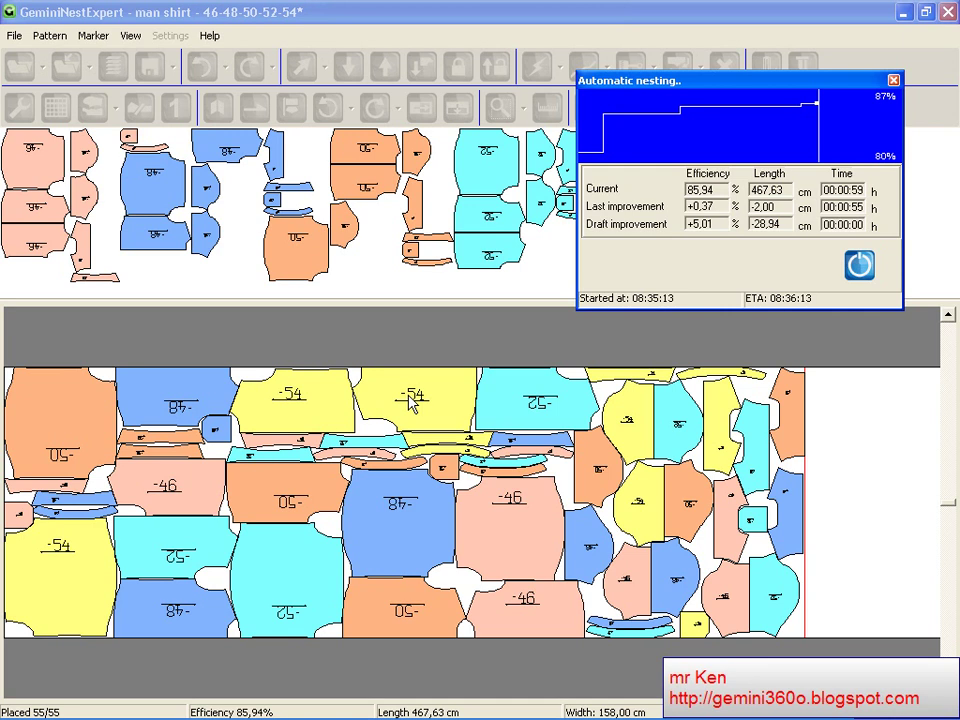
{"action": "left_click", "coordinate": [474, 419]}
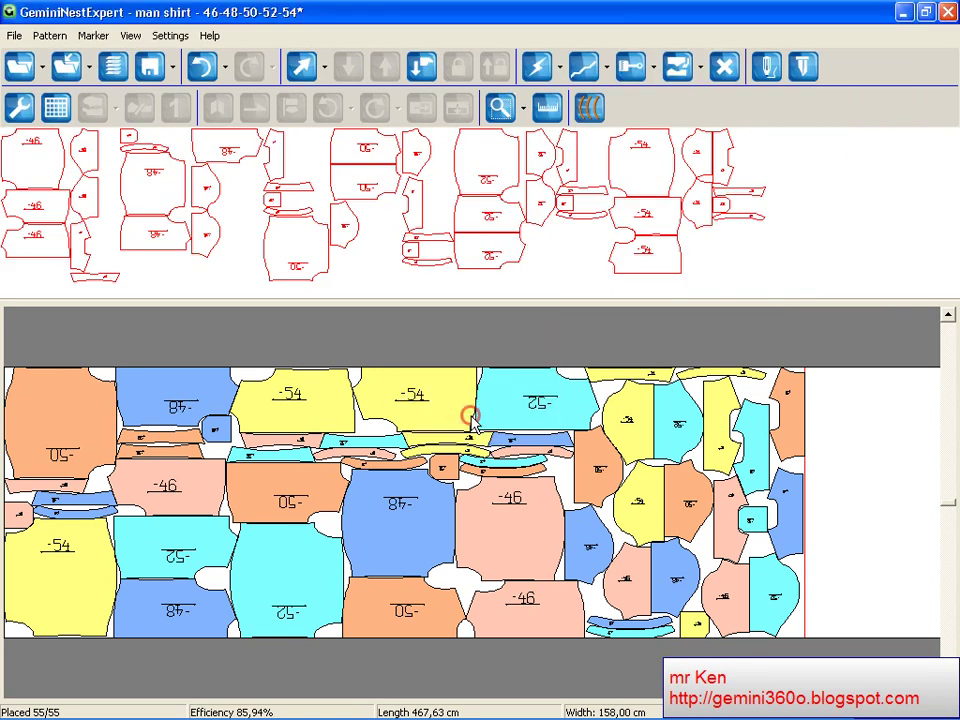
{"action": "left_click", "coordinate": [320, 70]}
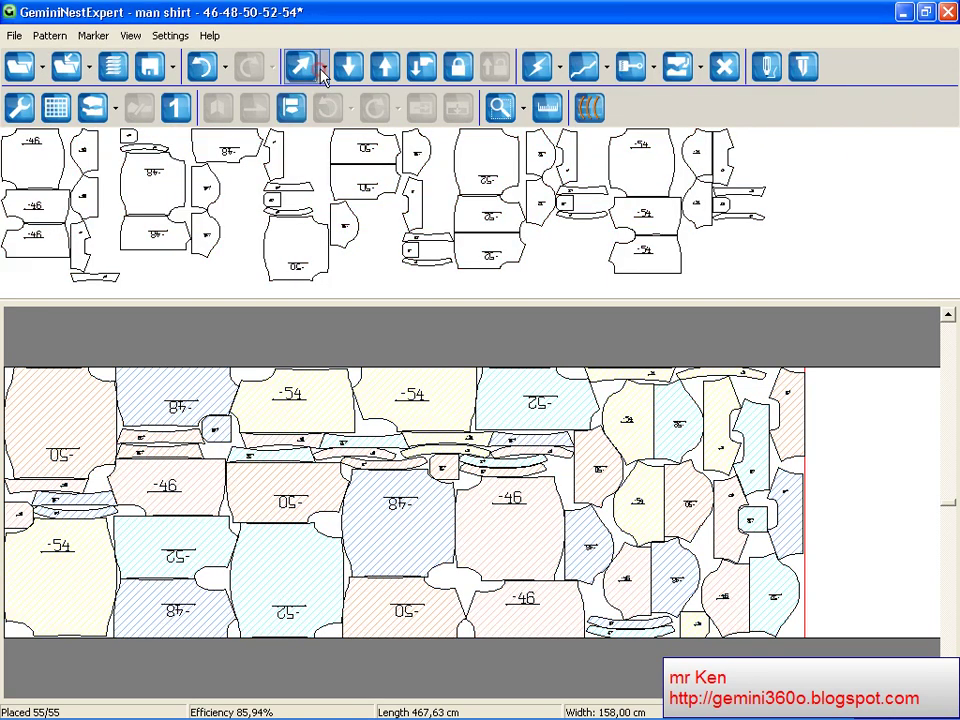
{"action": "left_click", "coordinate": [298, 62]}
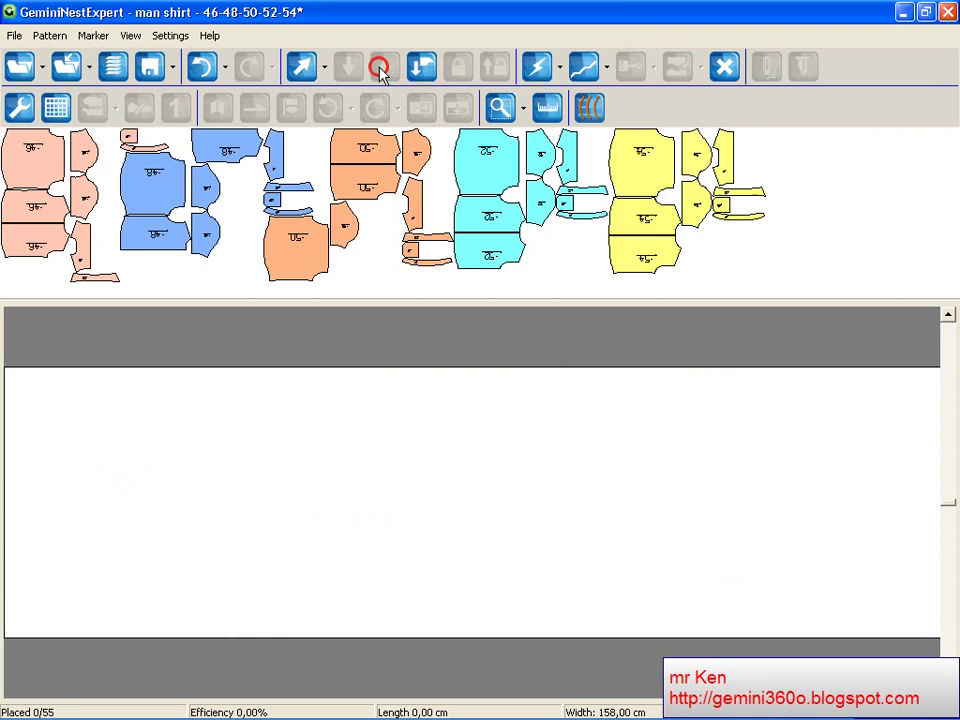
Step: Enable size by size nesting in the marker's nesting options and apply the settings
{"action": "left_click", "coordinate": [167, 36]}
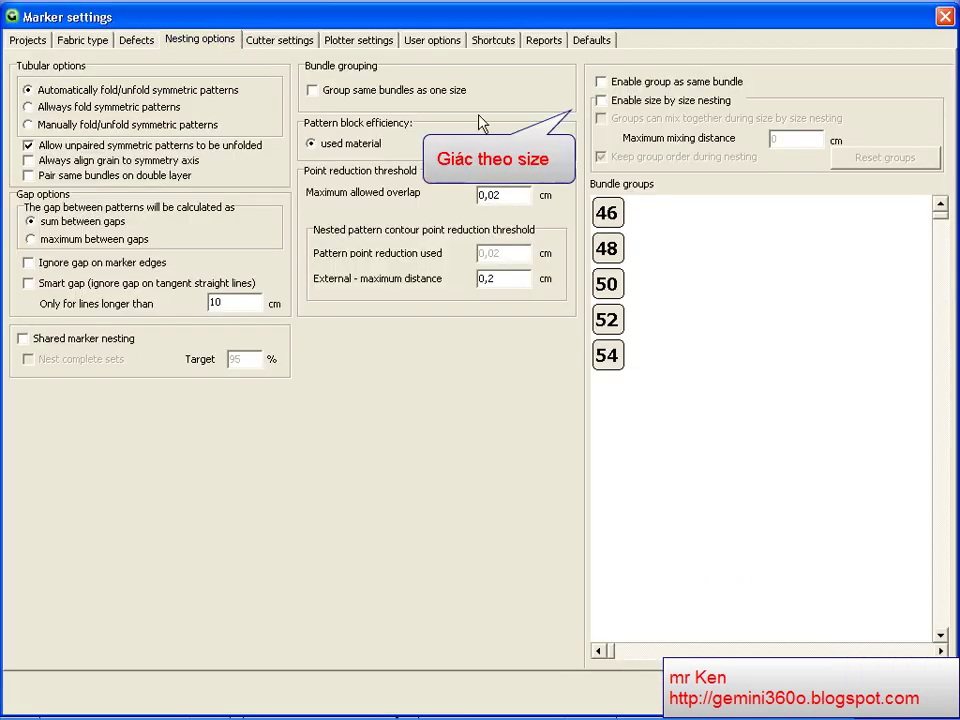
{"action": "left_click", "coordinate": [601, 101]}
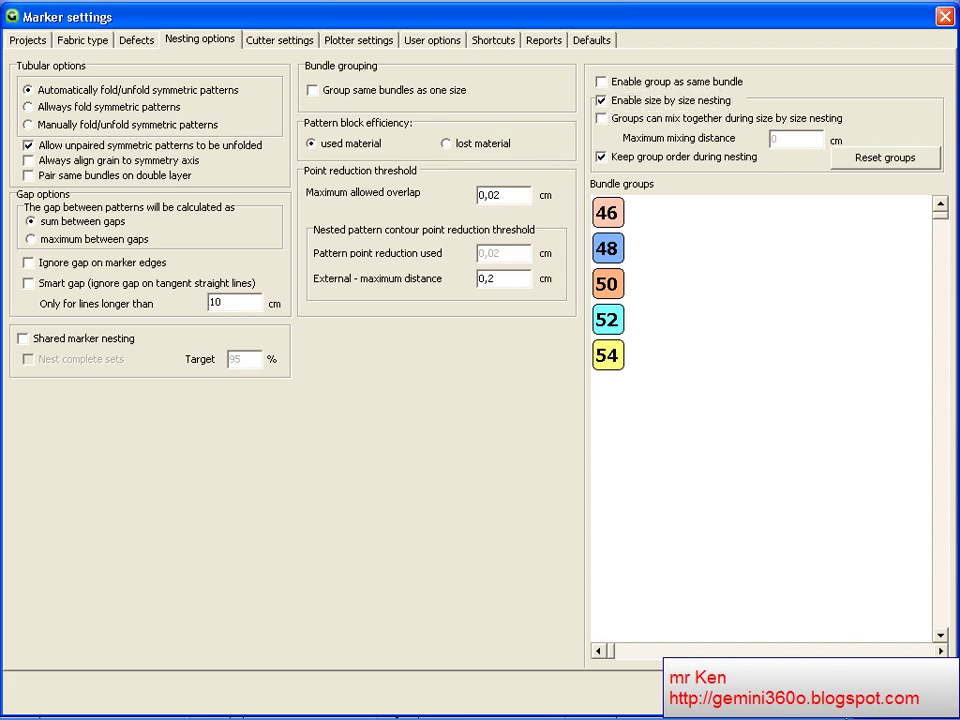
{"action": "key", "text": "Return"}
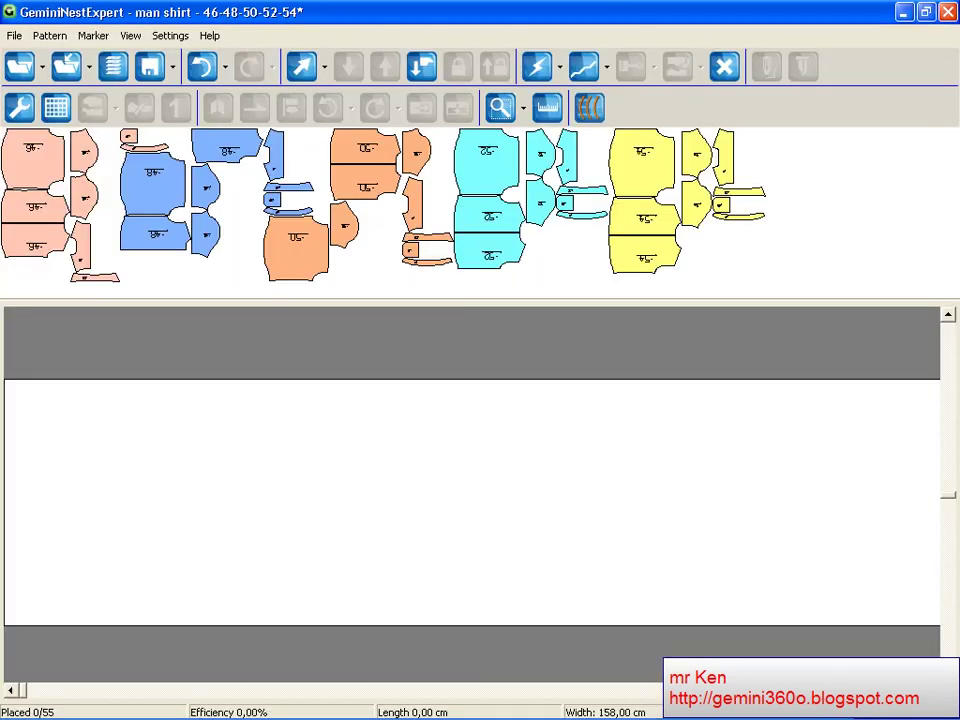
Step: Run complete automatic nesting of all patterns size by size
{"action": "left_click", "coordinate": [585, 67]}
{"action": "left_click", "coordinate": [414, 393]}
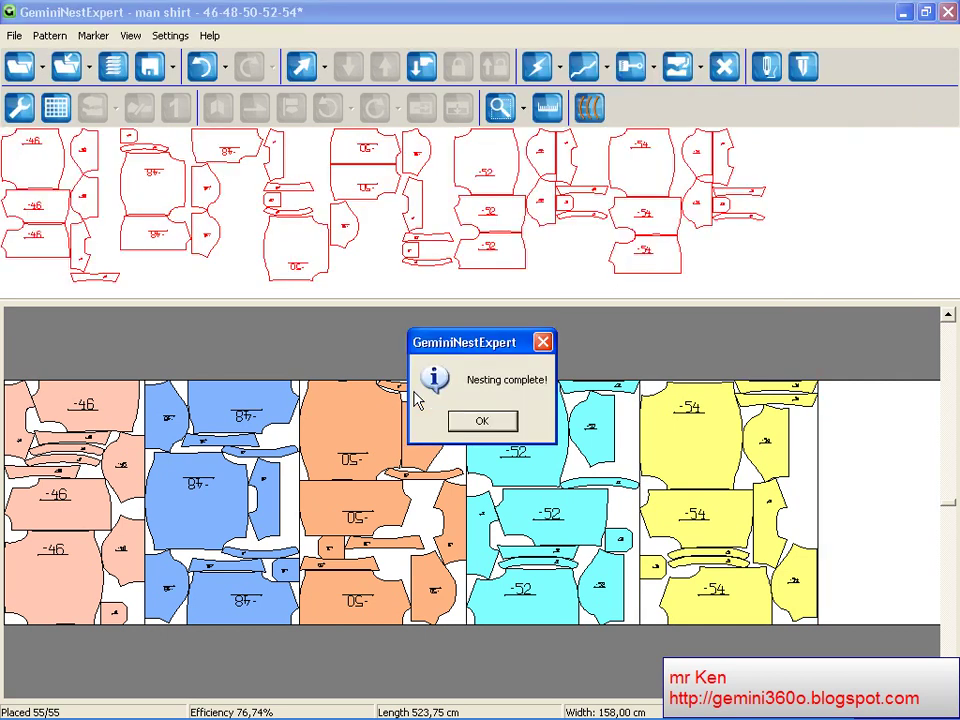
{"action": "left_click", "coordinate": [482, 422]}
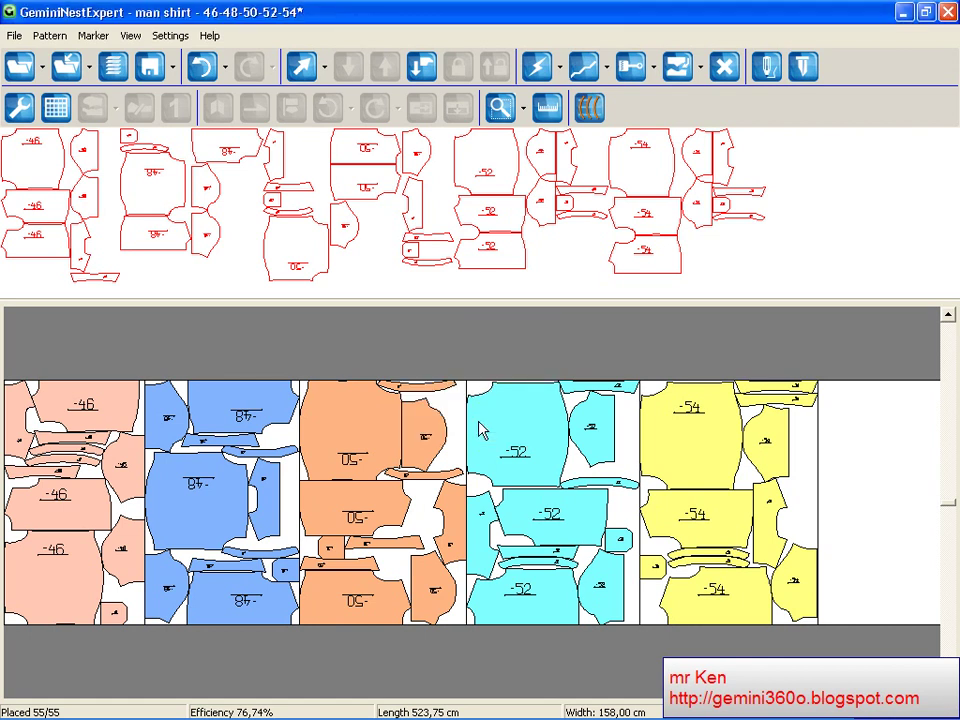
Step: Set the maximum mixing distance between size groups to 15 cm in the nesting options and apply the settings
{"action": "left_click", "coordinate": [168, 35]}
{"action": "left_click", "coordinate": [196, 54]}
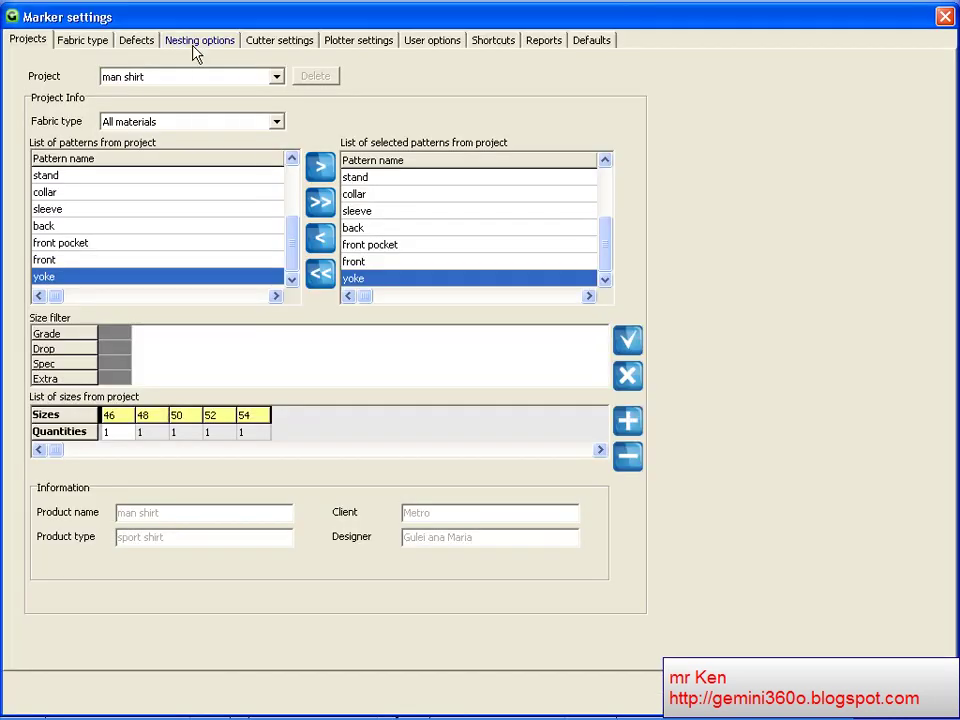
{"action": "left_click", "coordinate": [197, 42]}
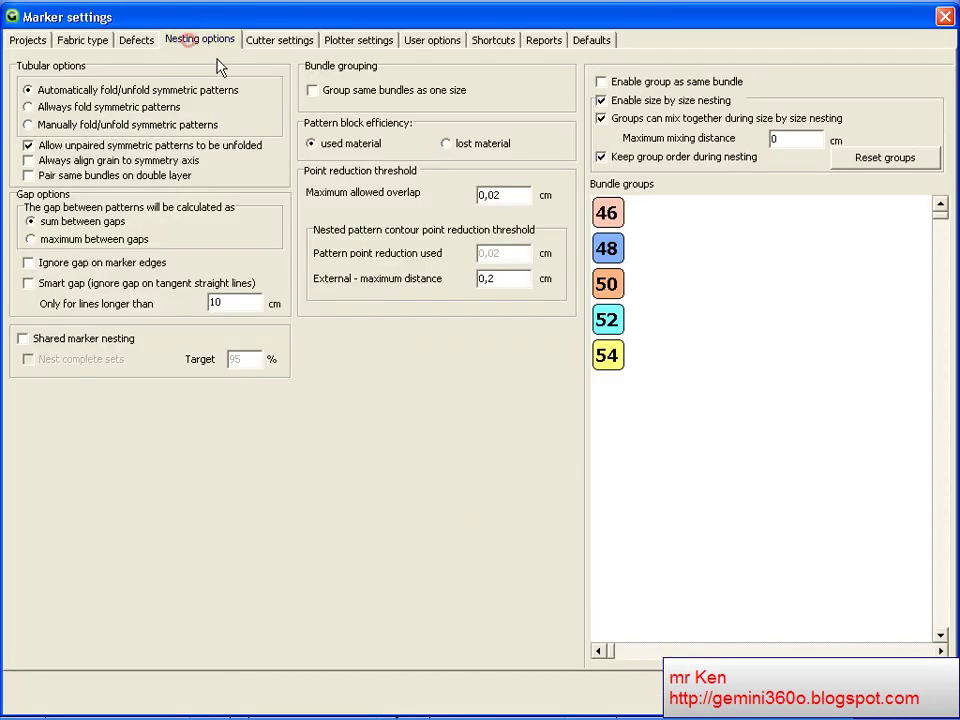
{"action": "double_click", "coordinate": [791, 138]}
{"action": "type", "text": "1"}
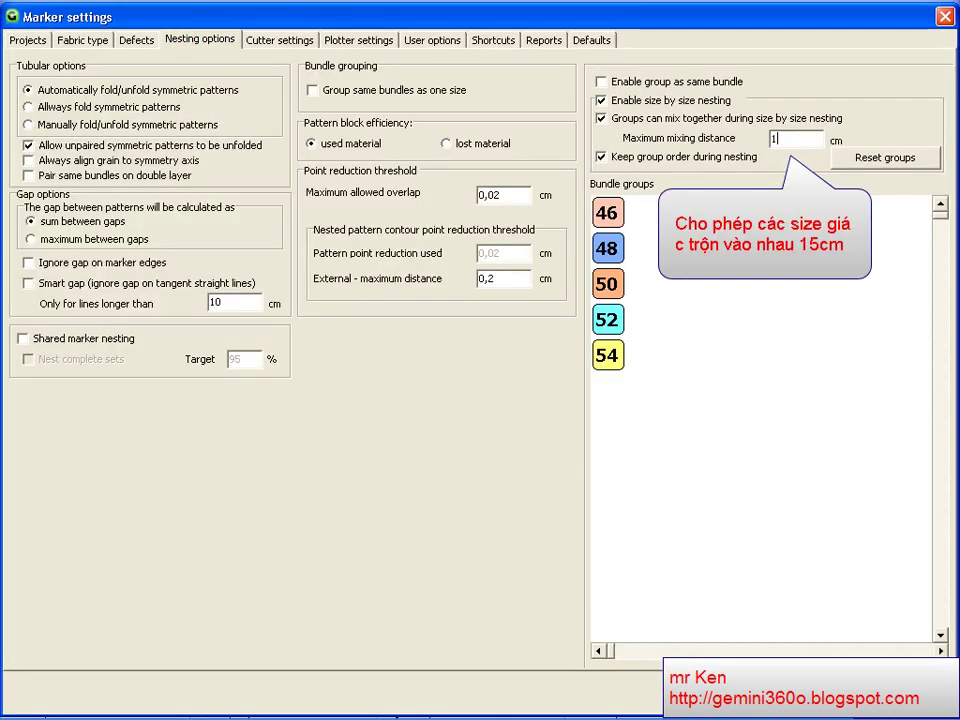
{"action": "type", "text": "5"}
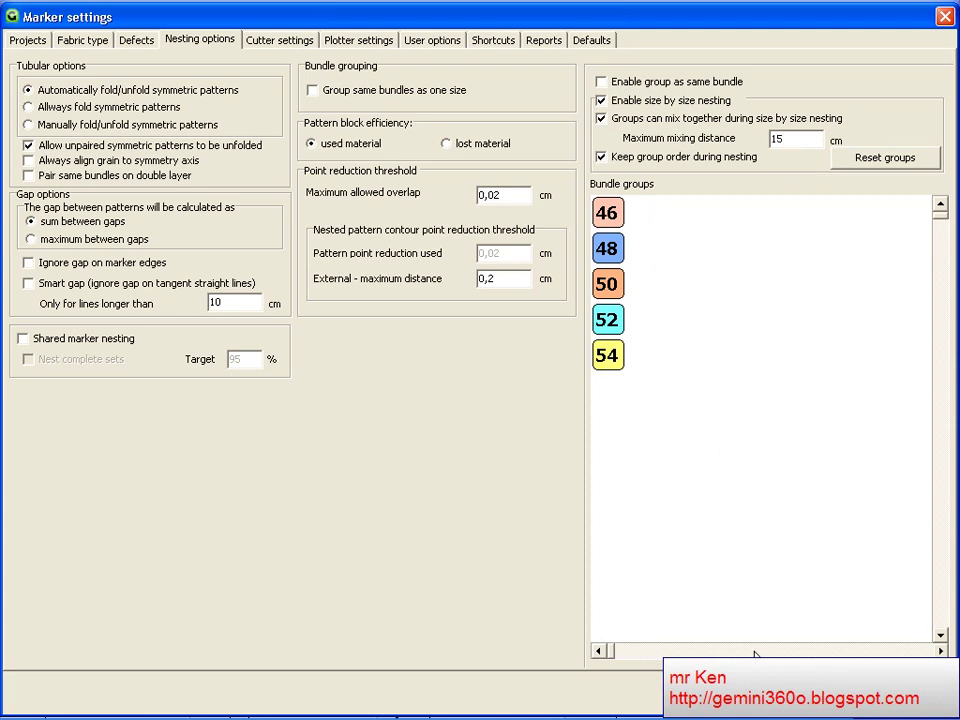
{"action": "left_click", "coordinate": [790, 690]}
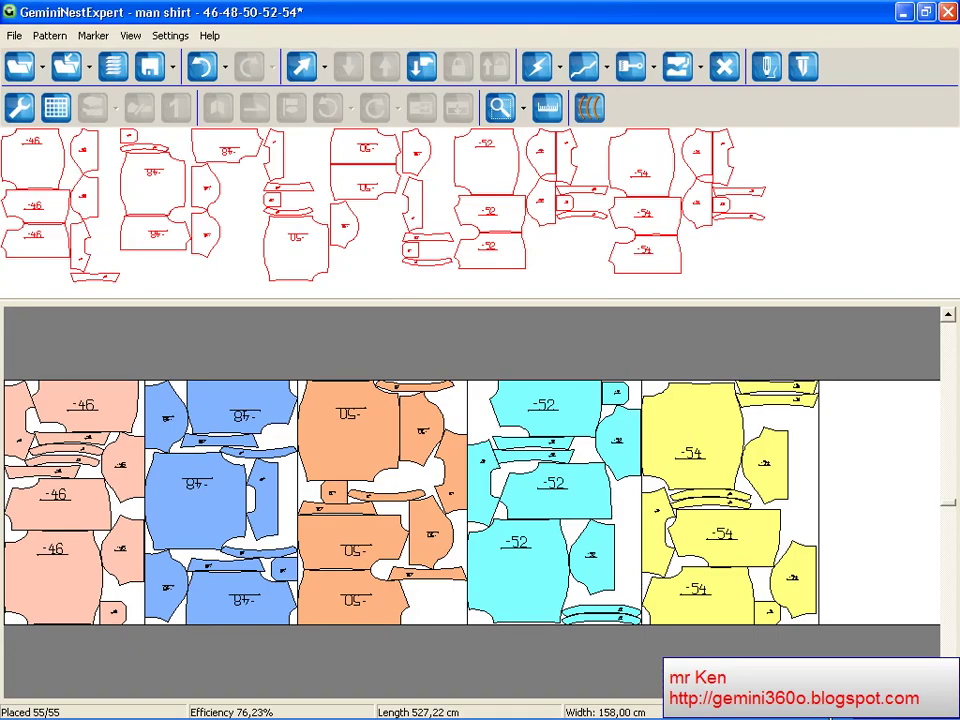
Step: Clear the marker and run complete automatic nesting with a 1-minute limit using the size mixing distance
{"action": "left_click", "coordinate": [303, 66]}
{"action": "left_click", "coordinate": [584, 66]}
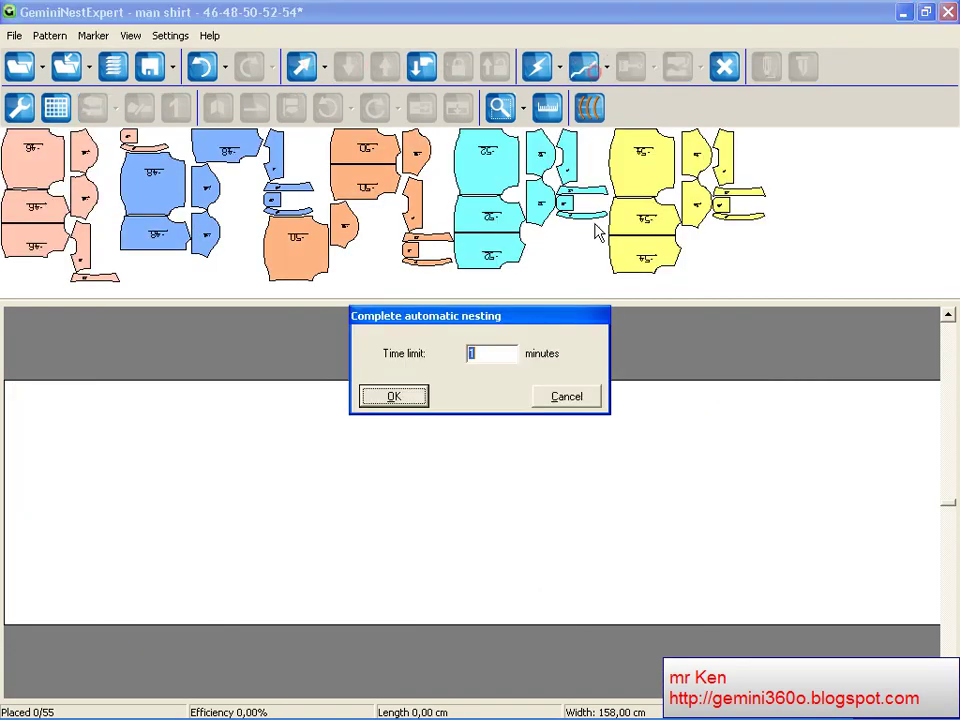
{"action": "left_click", "coordinate": [407, 403]}
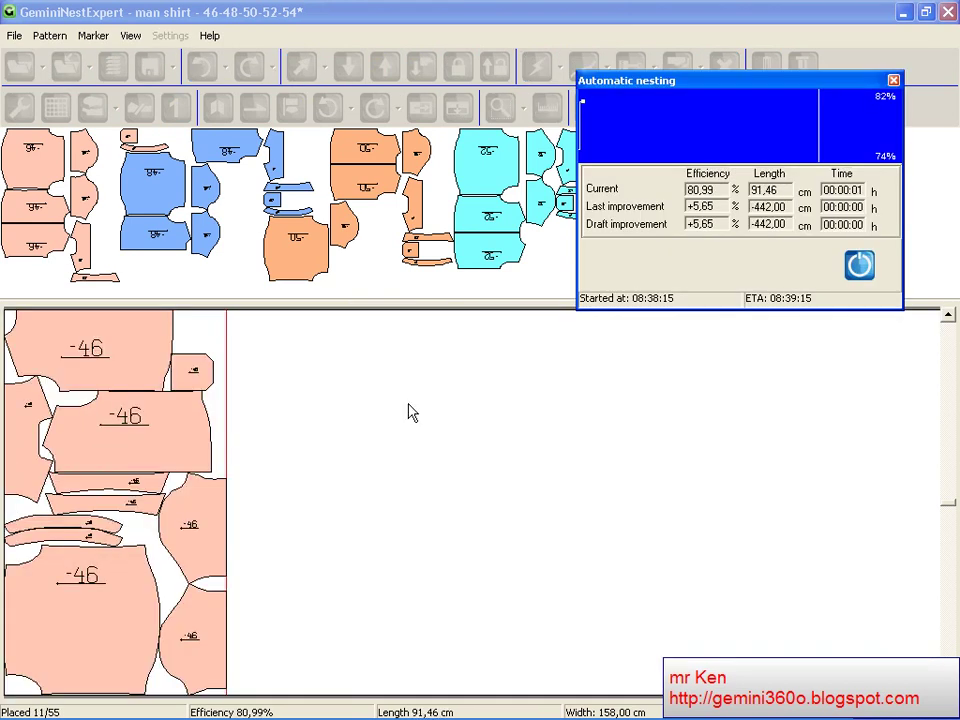